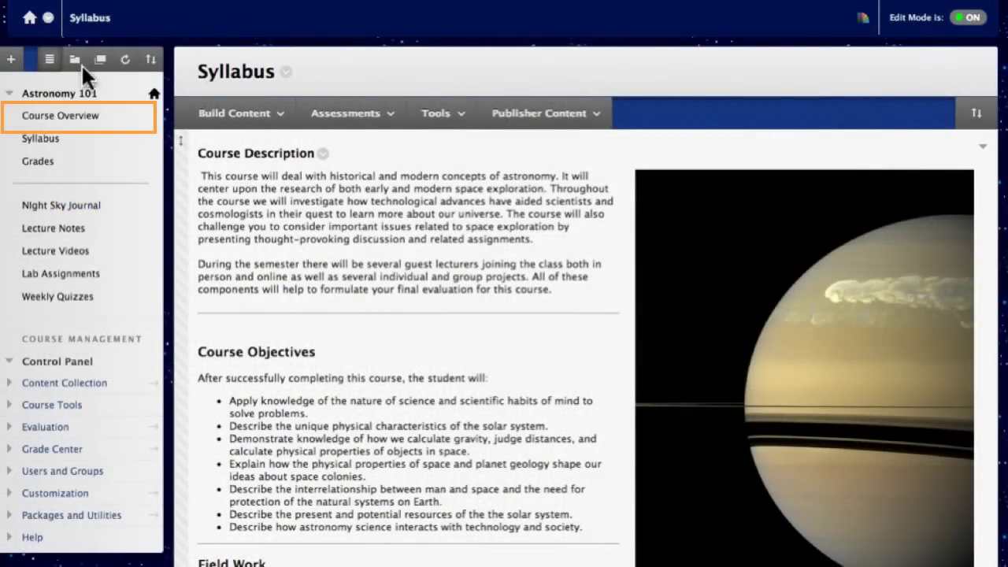
Step: Create a Course Overview item named 'Visual Glossary', then collapse and re-expand the editor toolbar
{"action": "left_click", "coordinate": [86, 111]}
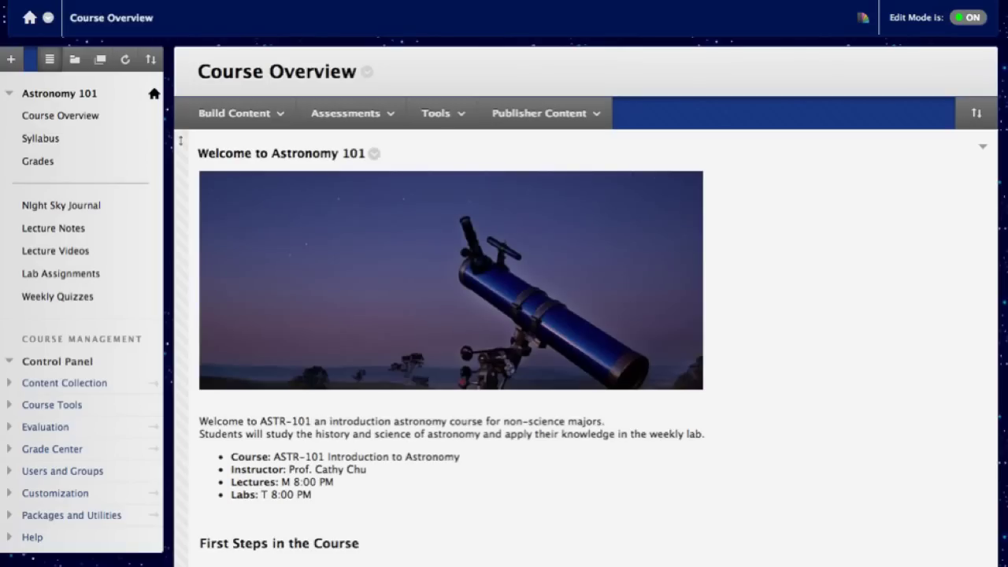
{"action": "left_click", "coordinate": [268, 116]}
{"action": "left_click", "coordinate": [252, 183]}
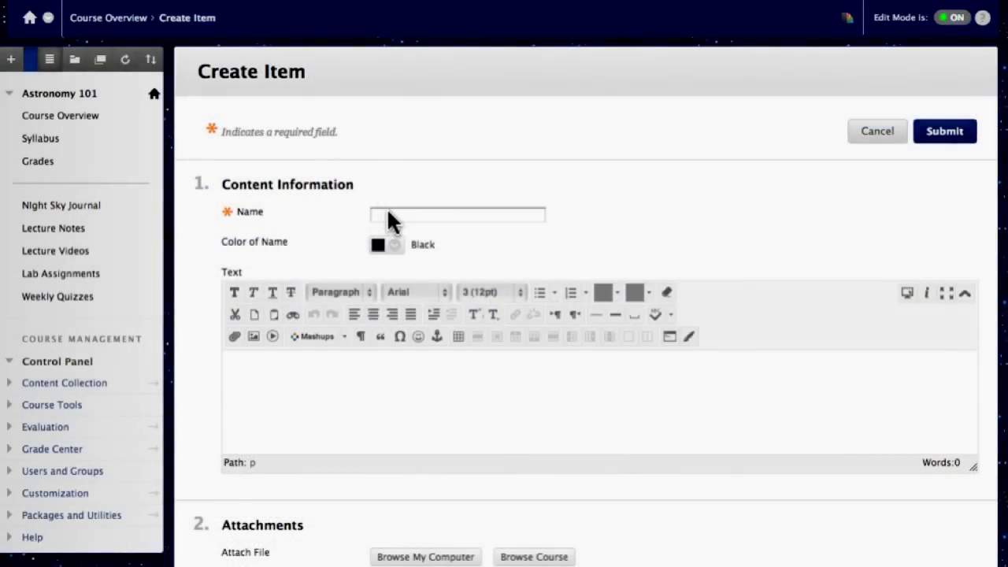
{"action": "left_click", "coordinate": [387, 213]}
{"action": "type", "text": "Visual Glossary"}
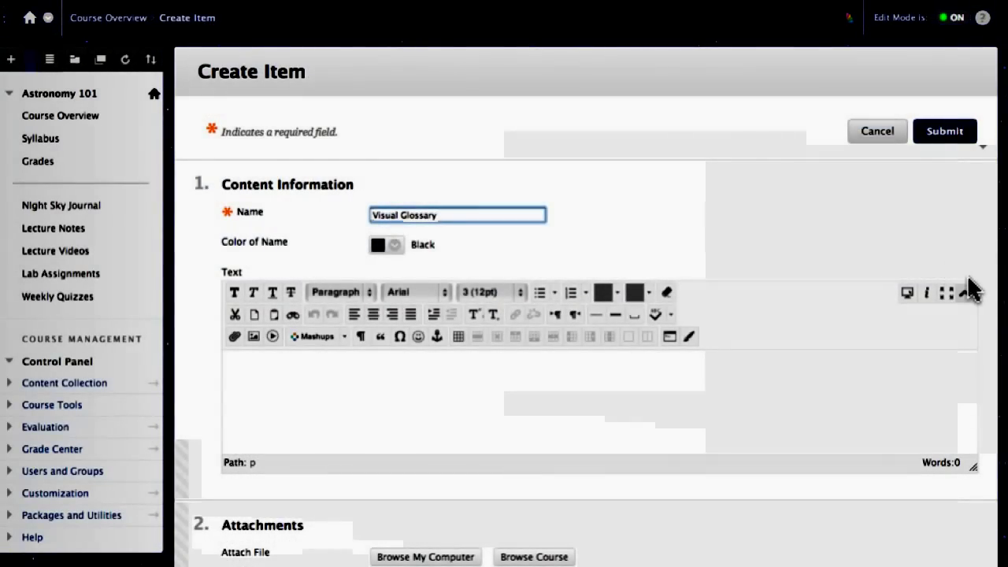
{"action": "left_click", "coordinate": [967, 294]}
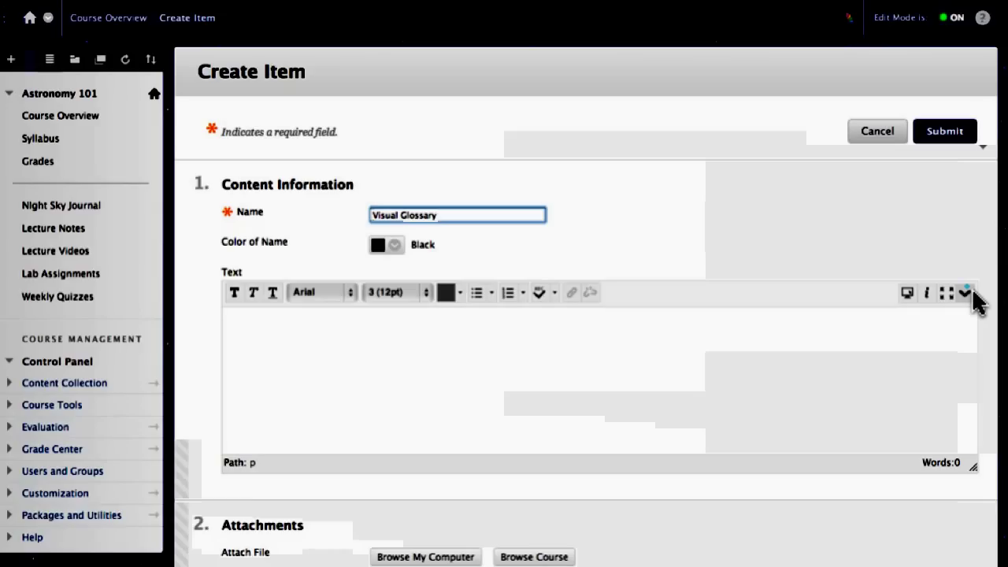
{"action": "left_click", "coordinate": [966, 294]}
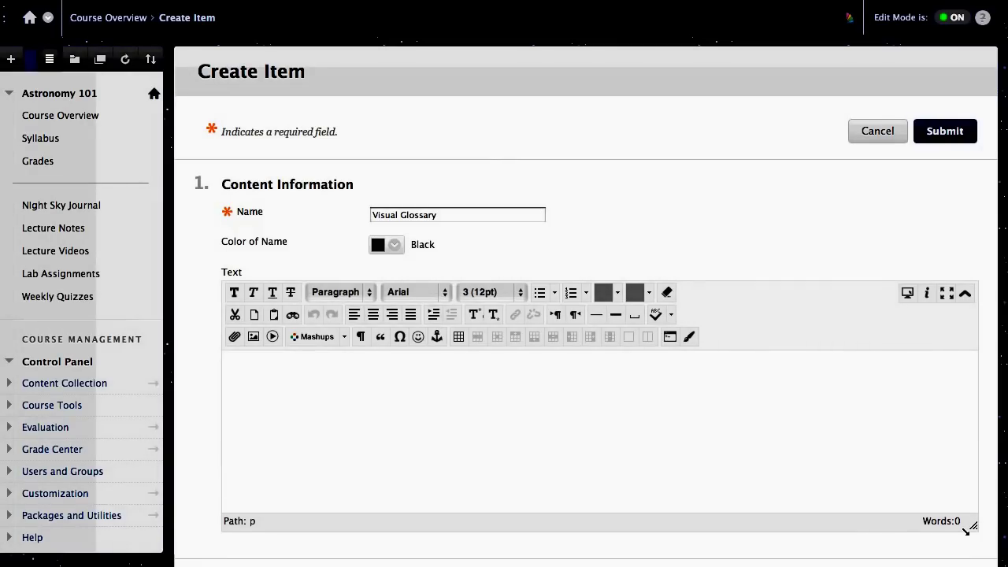
Step: Drag the editor's resize corner downward to make the text area taller
{"action": "left_click_drag", "start_coordinate": [968, 464], "coordinate": [974, 566]}
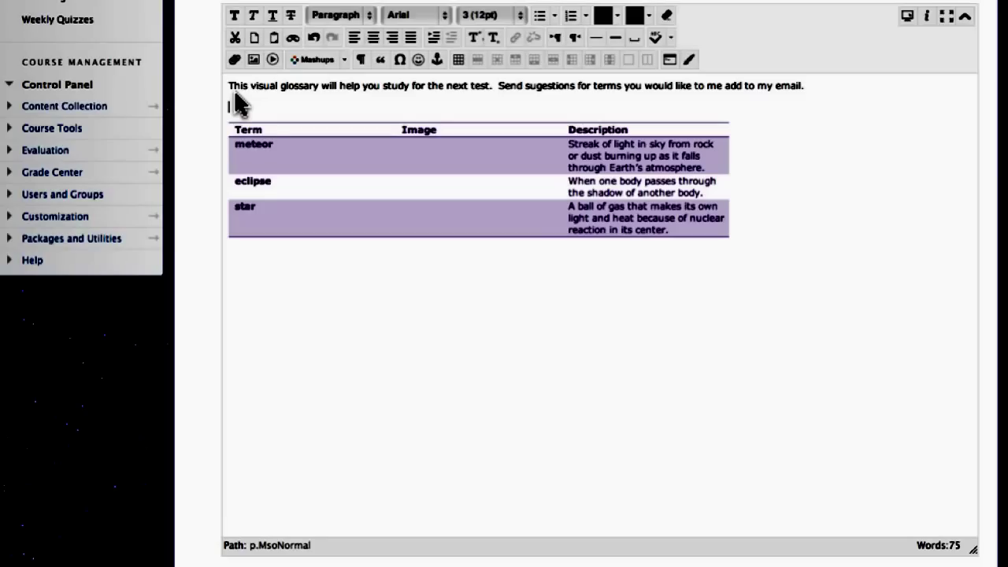
Step: Turn on spell check and correct 'sugestions' to 'suggestions' in the intro
{"action": "right_click", "coordinate": [289, 84]}
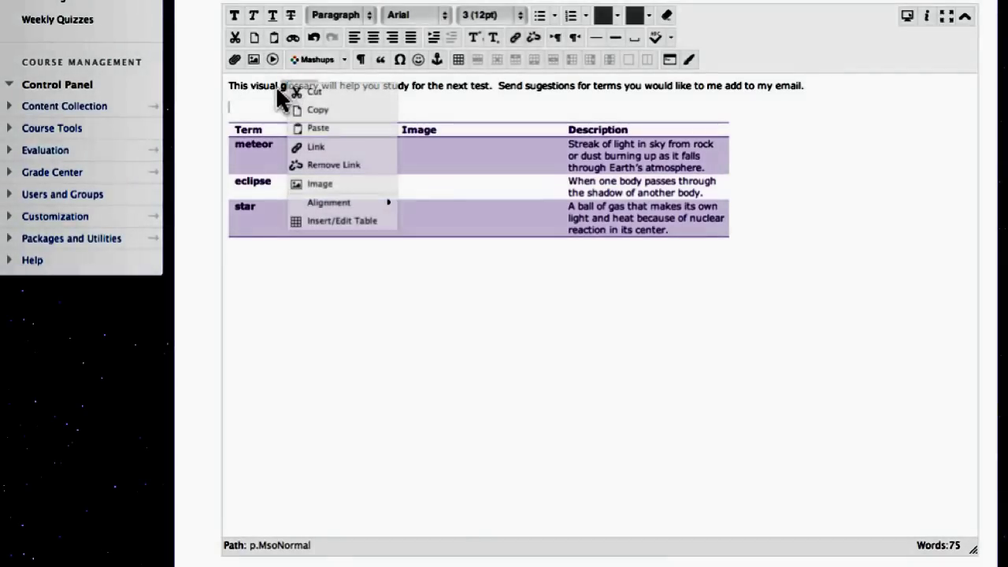
{"action": "right_click", "coordinate": [271, 145]}
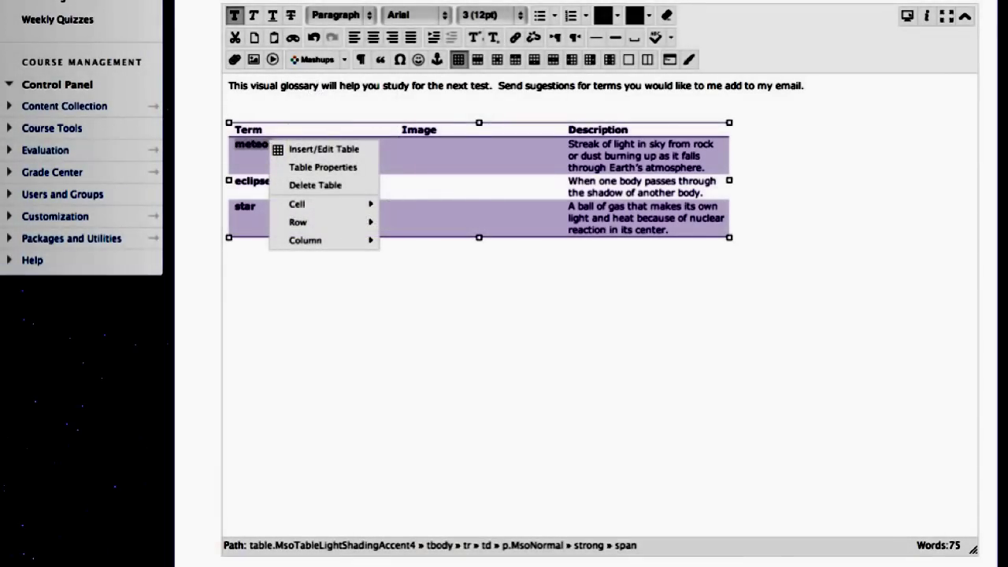
{"action": "left_click", "coordinate": [273, 144]}
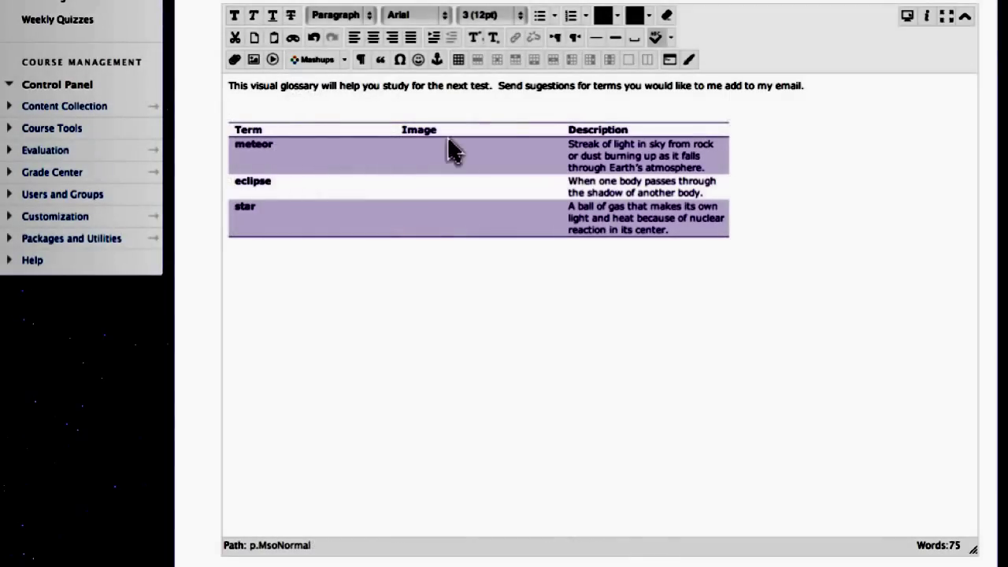
{"action": "left_click", "coordinate": [660, 38]}
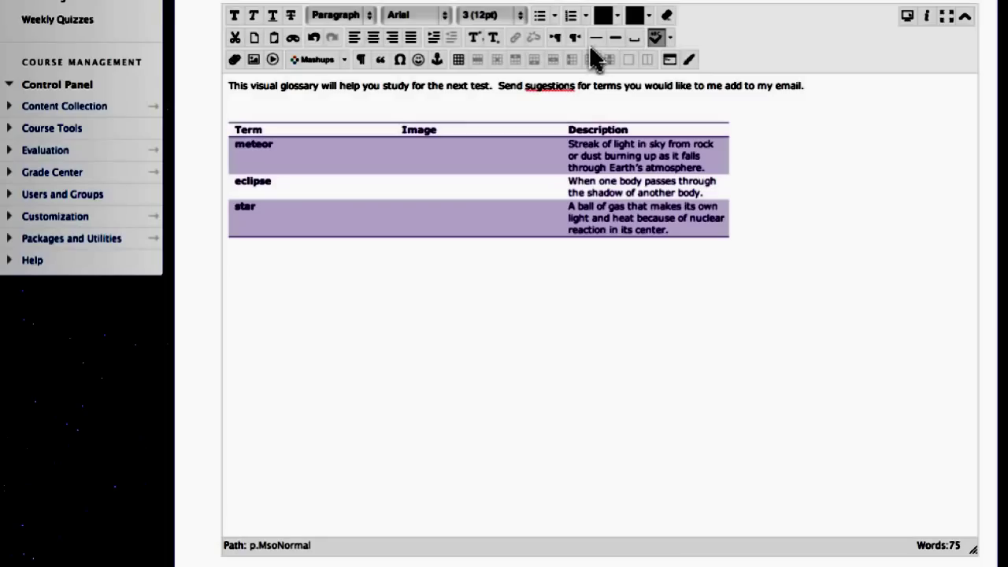
{"action": "left_click", "coordinate": [564, 91]}
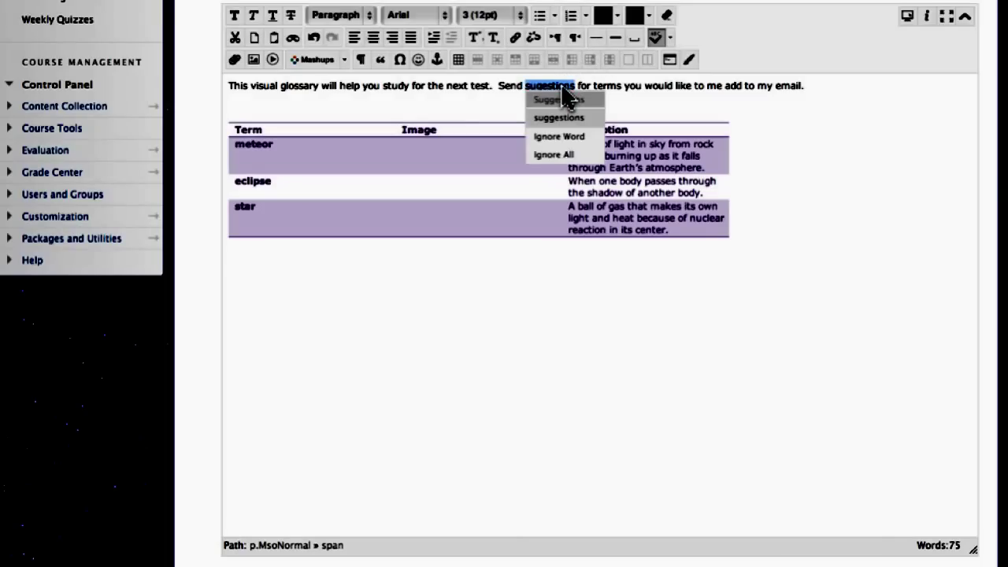
{"action": "left_click", "coordinate": [564, 117]}
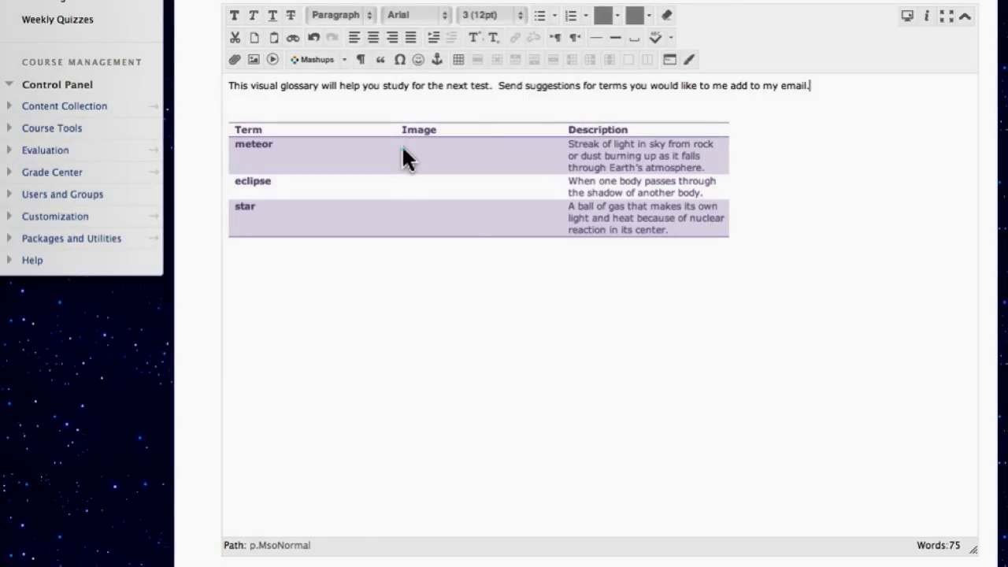
Step: Insert meteor.jpg into the meteor row's Image cell with the description 'meteor'
{"action": "left_click", "coordinate": [402, 145]}
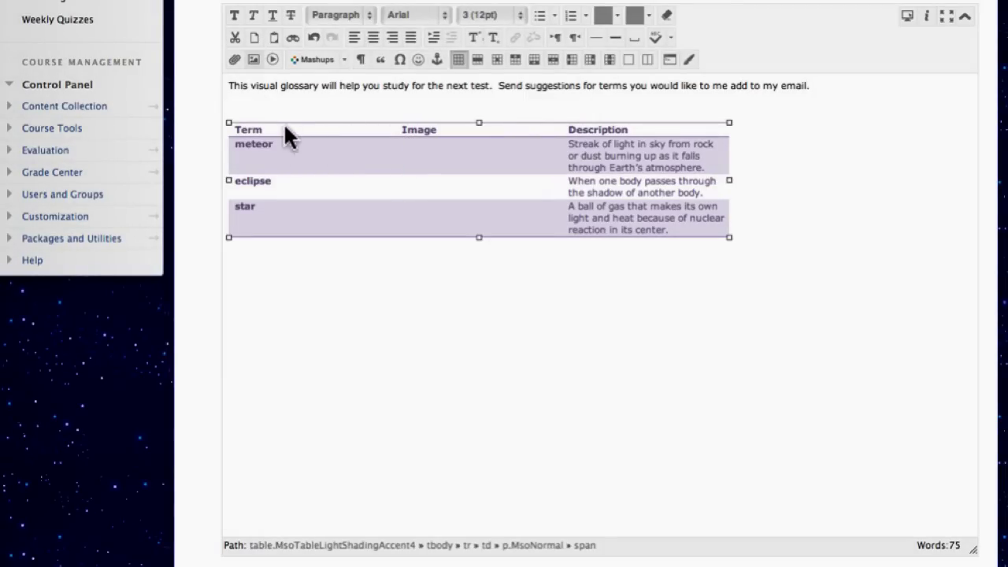
{"action": "left_click", "coordinate": [253, 60]}
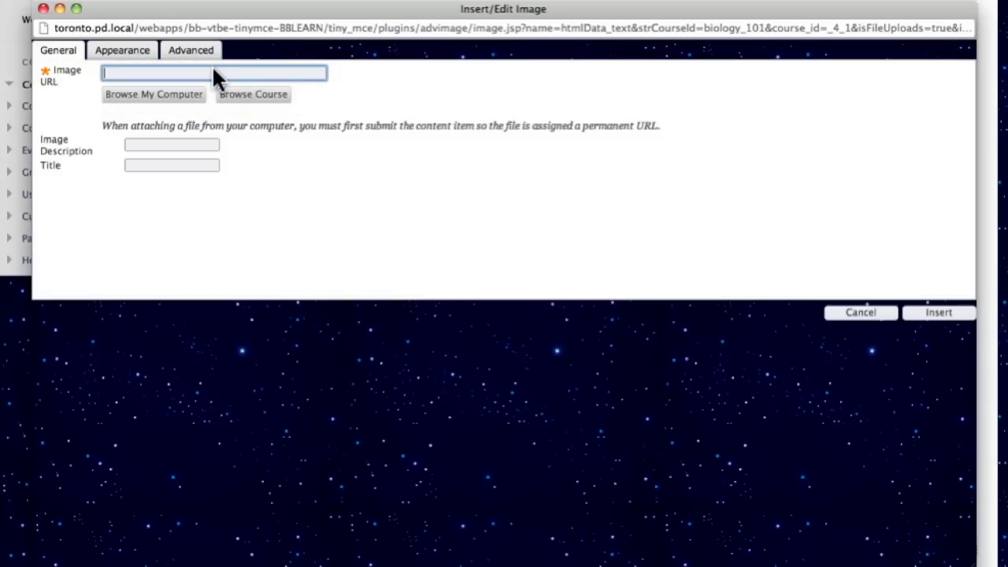
{"action": "left_click", "coordinate": [197, 96]}
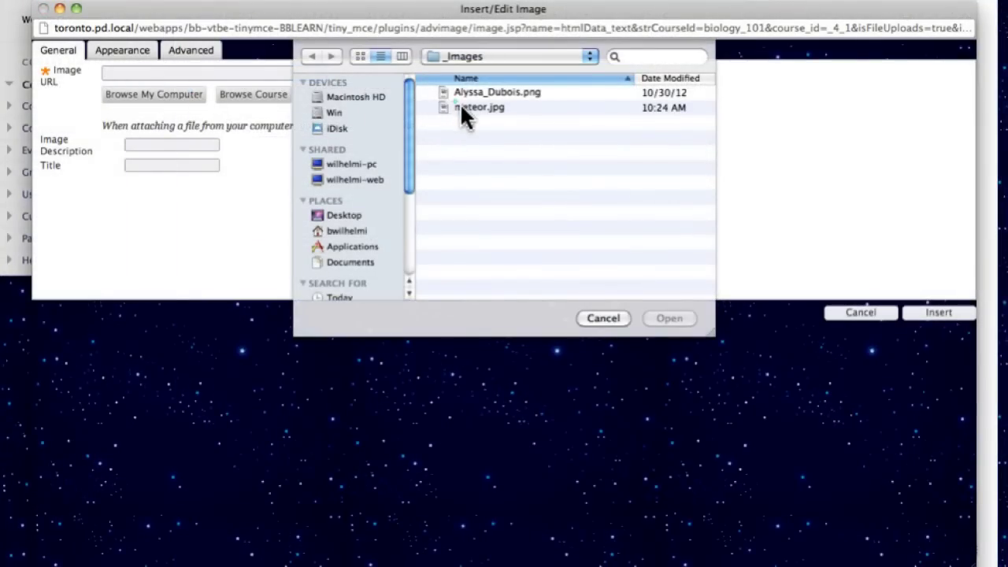
{"action": "left_click", "coordinate": [462, 111]}
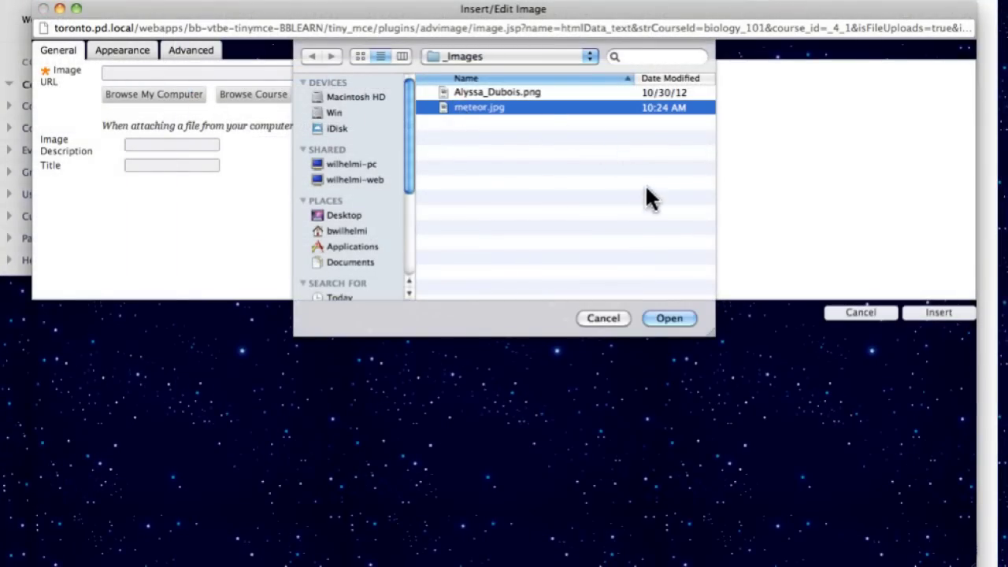
{"action": "left_click", "coordinate": [675, 319]}
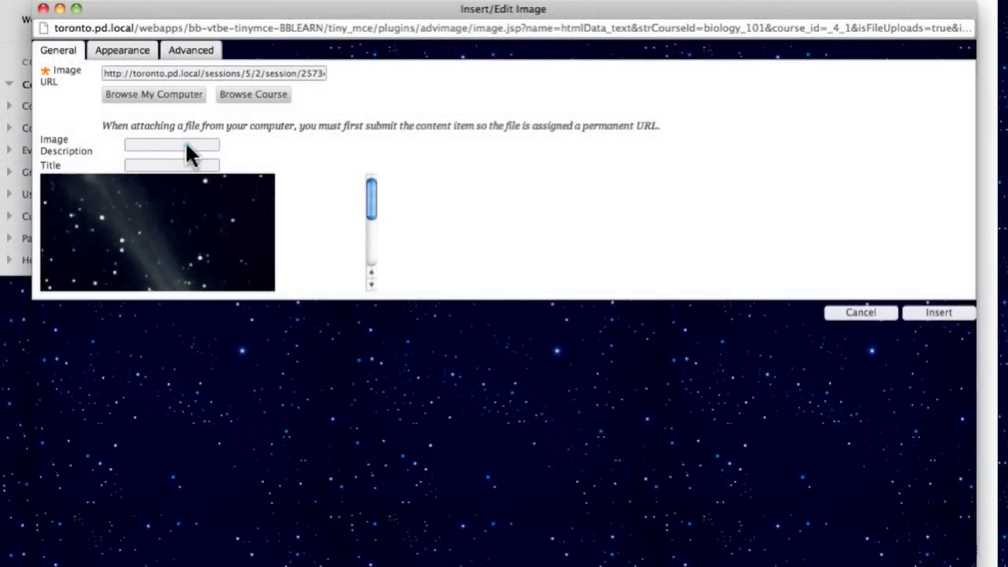
{"action": "left_click", "coordinate": [187, 145]}
{"action": "type", "text": "meteor"}
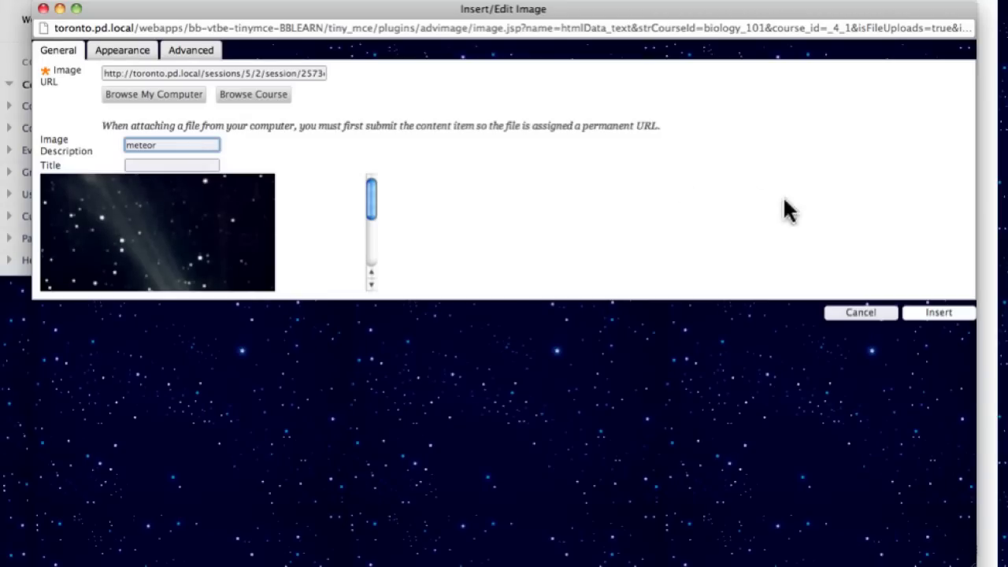
{"action": "left_click", "coordinate": [918, 315]}
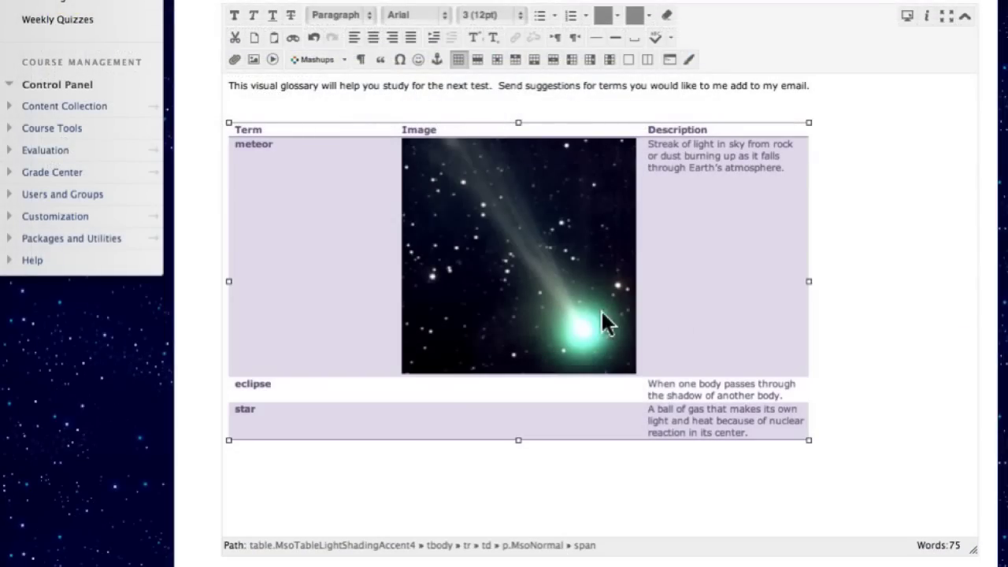
Step: Shrink the meteor photo to a smaller square by dragging its corner handle
{"action": "left_click", "coordinate": [492, 299]}
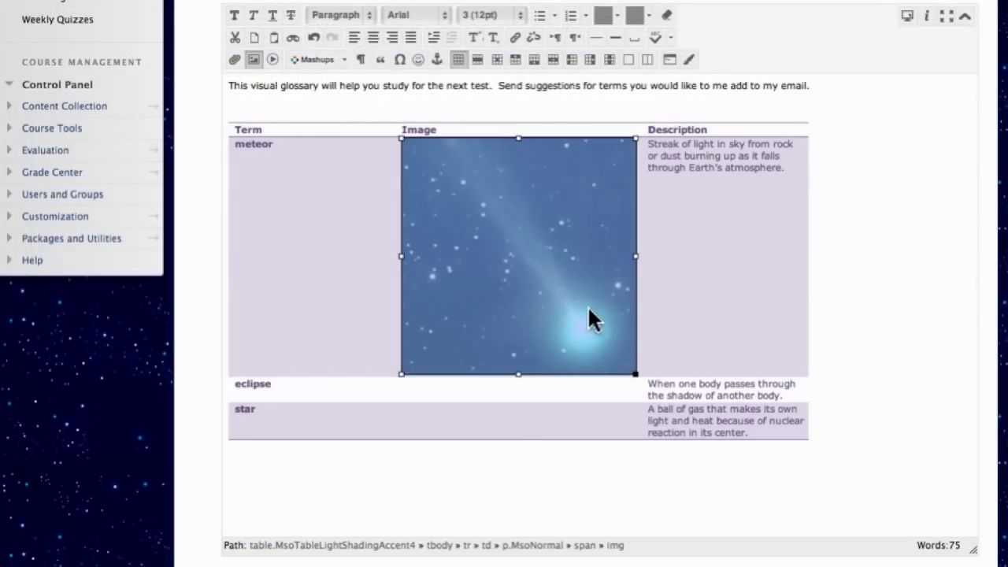
{"action": "left_click_drag", "start_coordinate": [634, 372], "coordinate": [514, 251]}
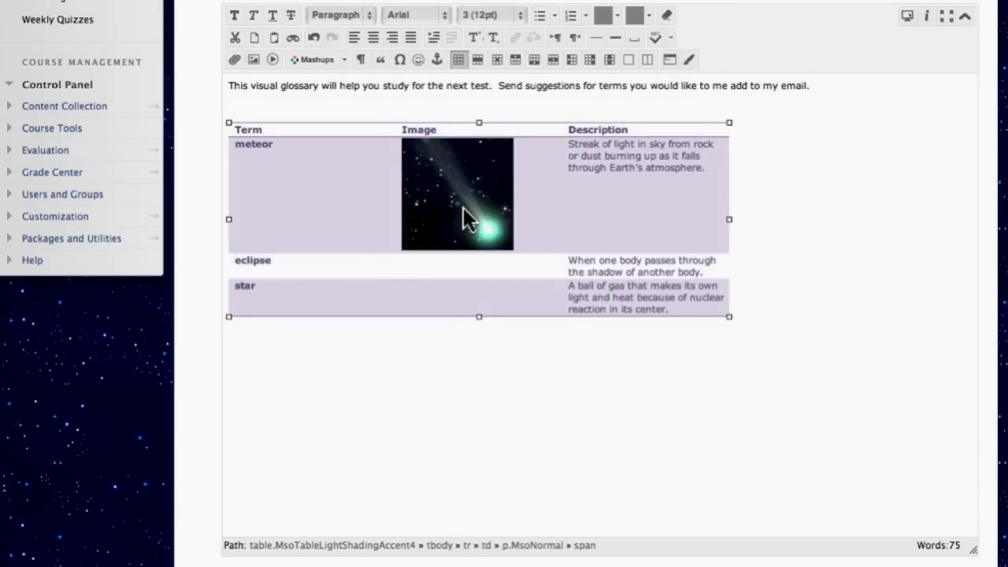
{"action": "right_click", "coordinate": [463, 207]}
{"action": "left_click", "coordinate": [466, 214]}
{"action": "type", "text": "see meteor shower"}
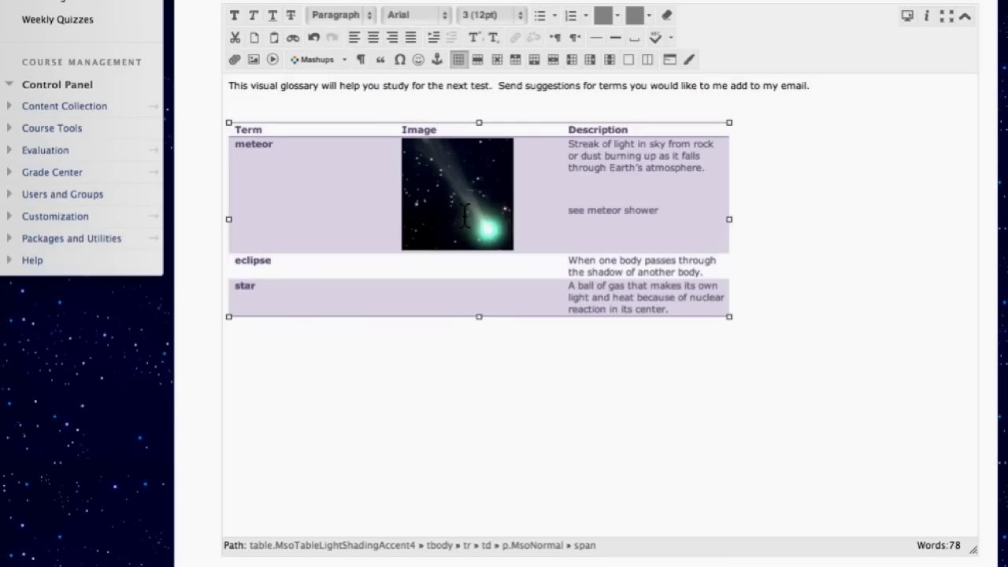
Step: Link 'meteor shower' to the NASA science page, opening in a new window (_blank)
{"action": "left_click", "coordinate": [590, 210]}
{"action": "key", "text": "shift+End"}
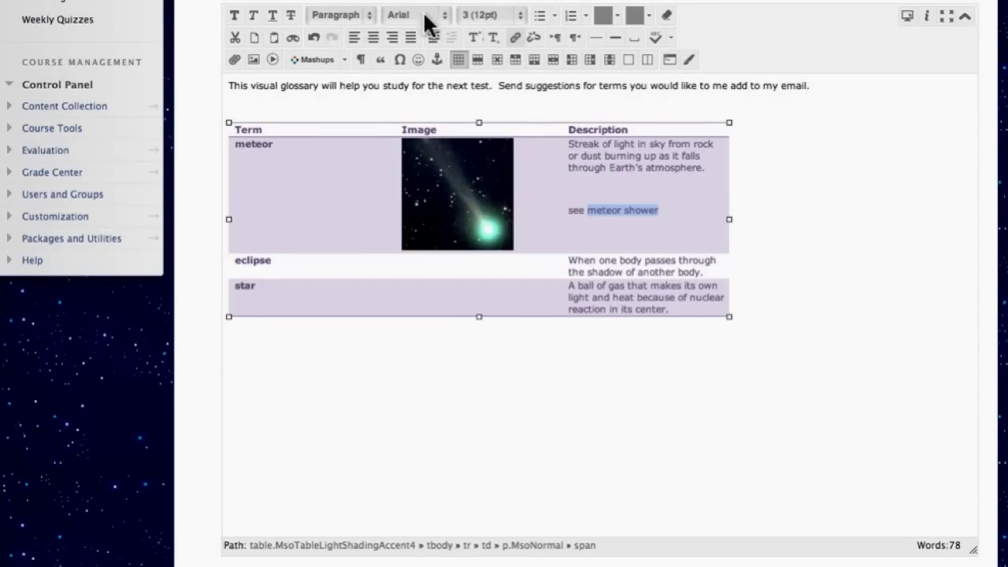
{"action": "left_click", "coordinate": [517, 38]}
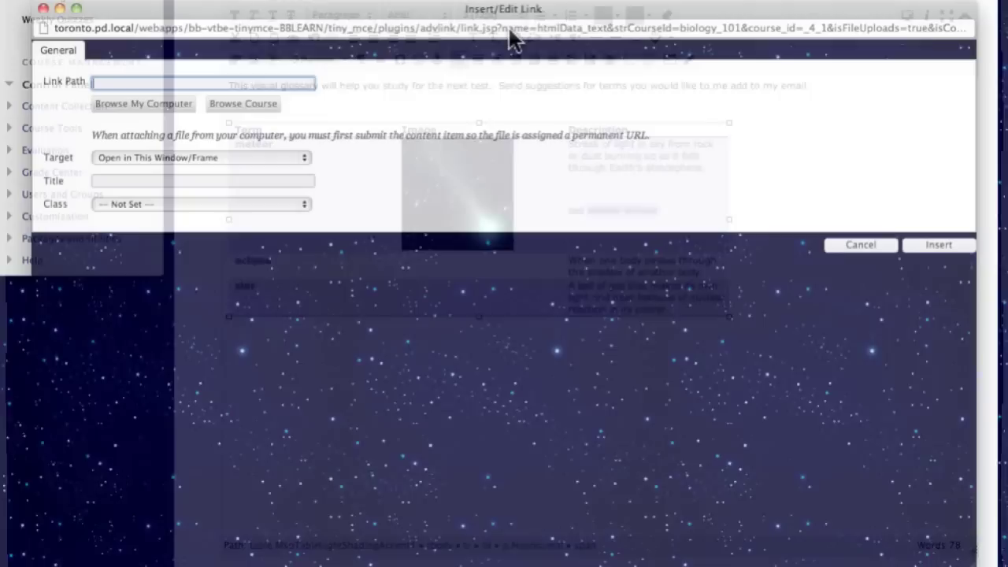
{"action": "key", "text": "super+v"}
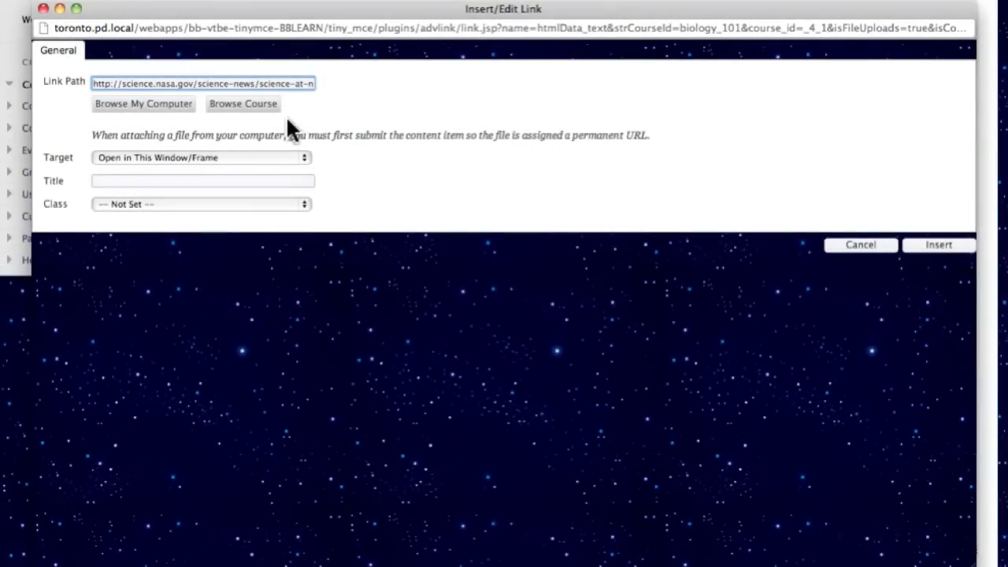
{"action": "left_click", "coordinate": [300, 159]}
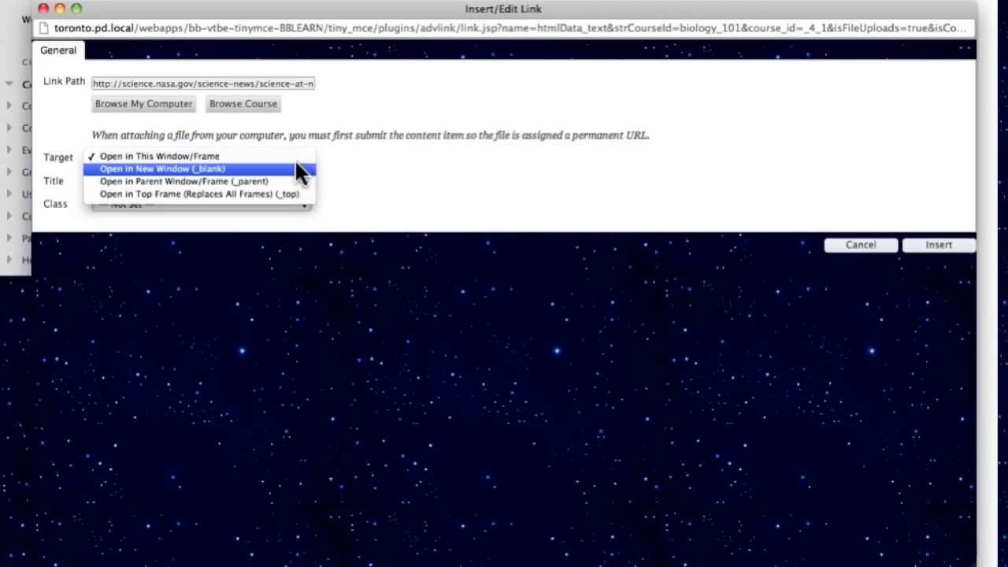
{"action": "left_click", "coordinate": [298, 170]}
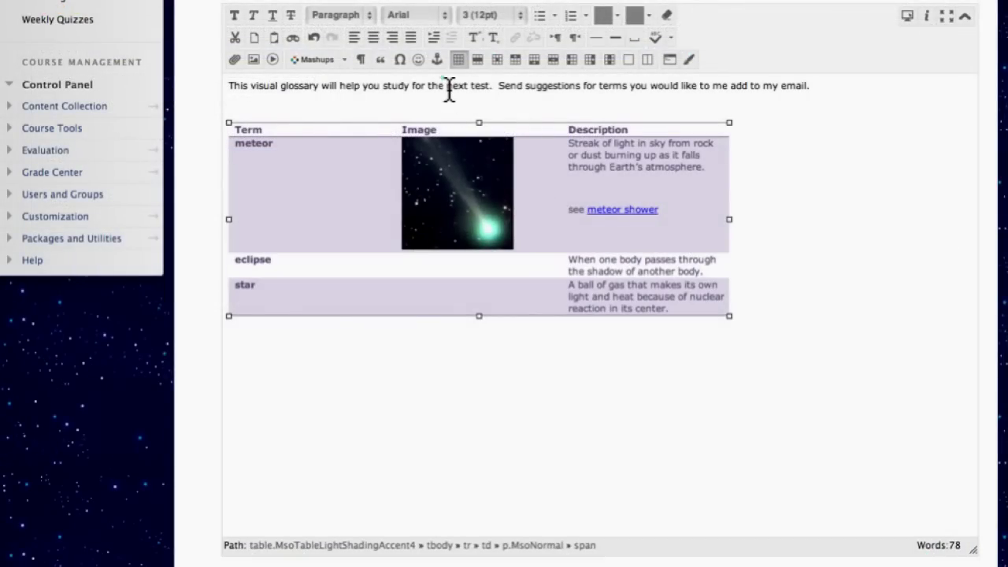
Step: Bold 'next test' and turn the two intro sentences into a bulleted list
{"action": "left_click_drag", "start_coordinate": [448, 89], "coordinate": [491, 88]}
{"action": "left_click", "coordinate": [516, 37]}
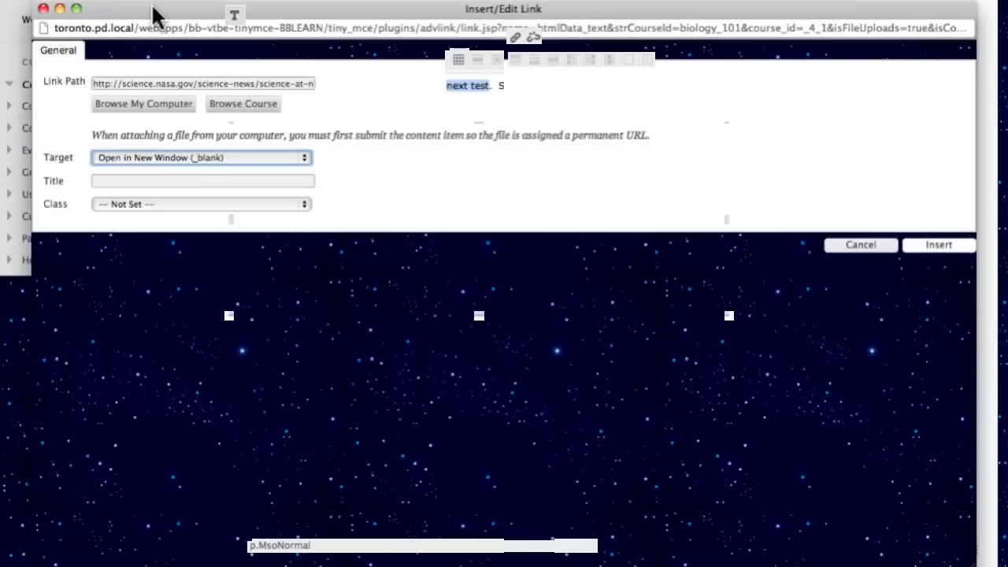
{"action": "left_click", "coordinate": [235, 17]}
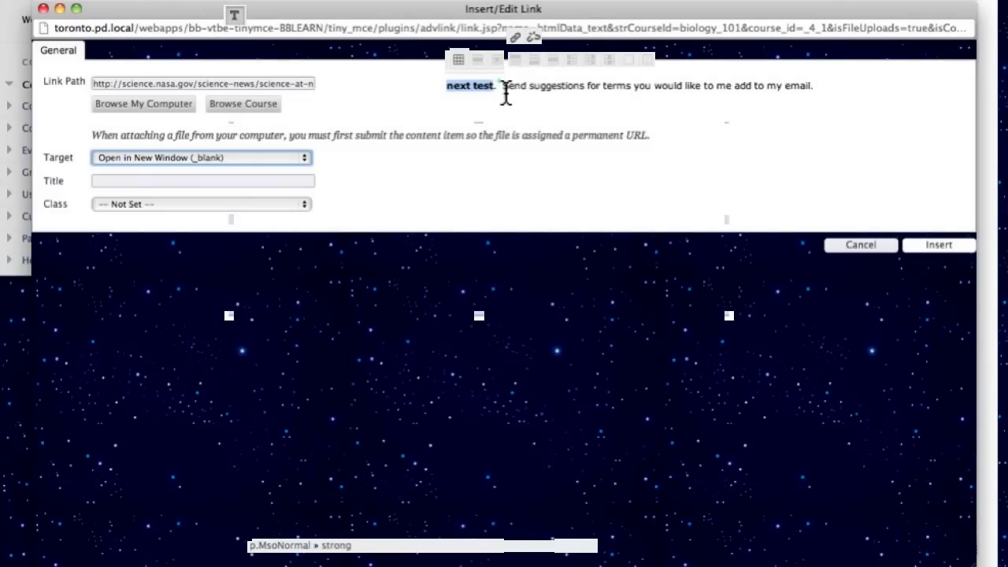
{"action": "left_click", "coordinate": [504, 90]}
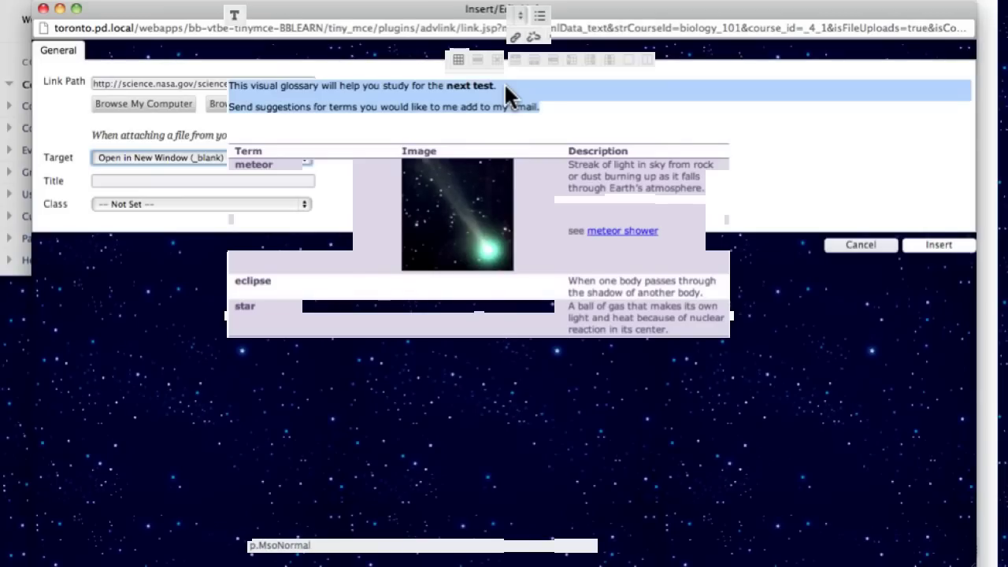
{"action": "left_click", "coordinate": [540, 16]}
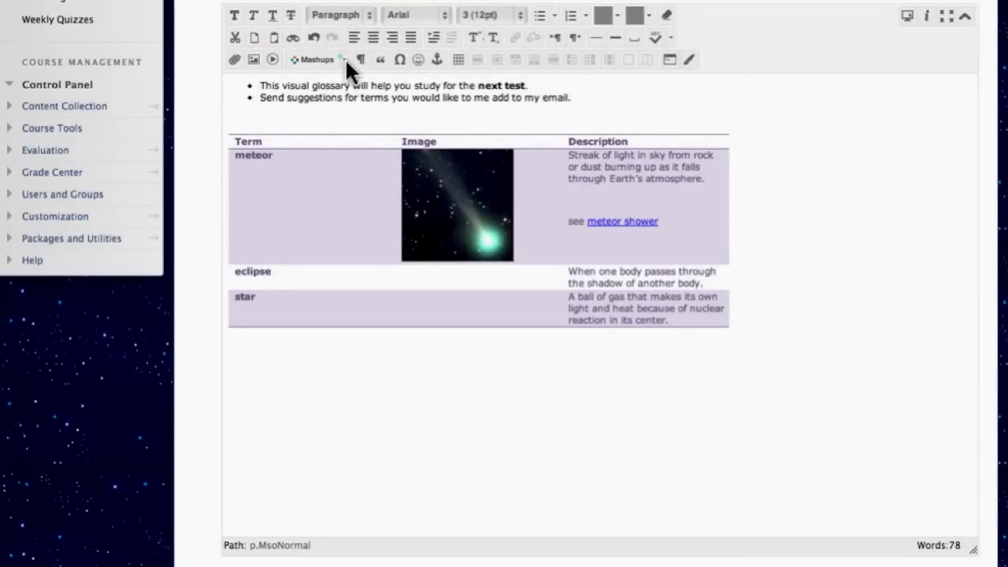
Step: View the embeddable media sources list, then submit the Visual Glossary item
{"action": "left_click", "coordinate": [344, 59]}
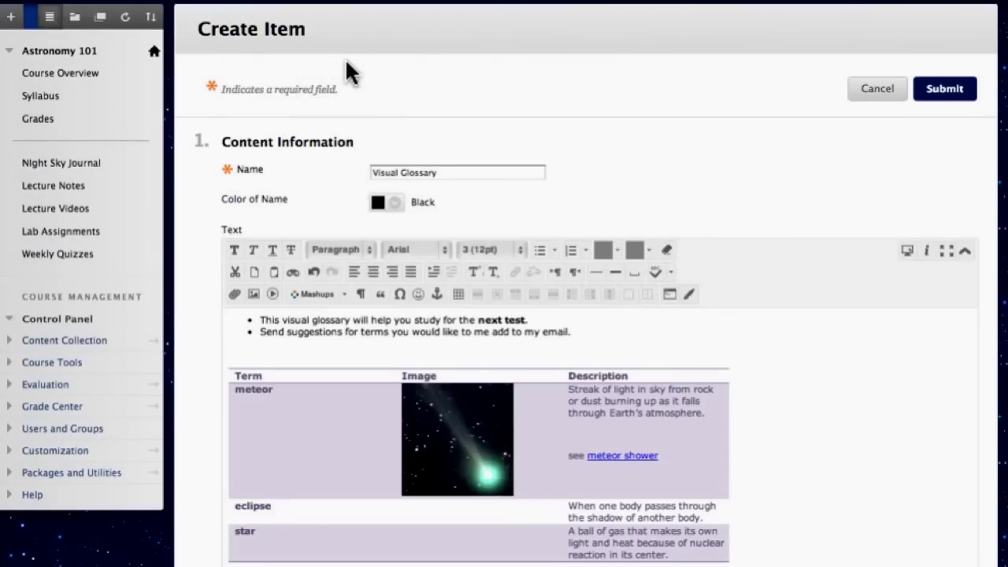
{"action": "left_click", "coordinate": [945, 89]}
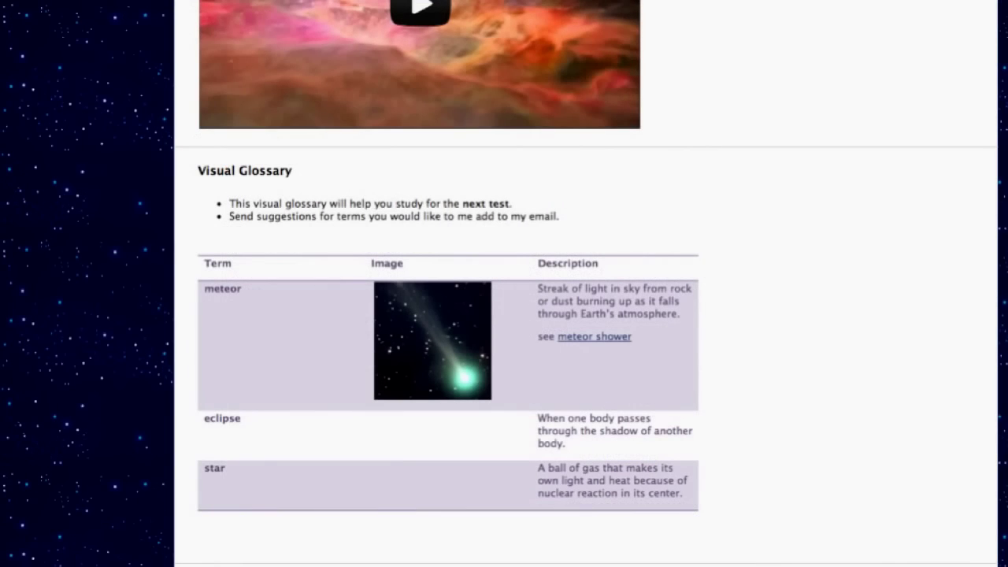